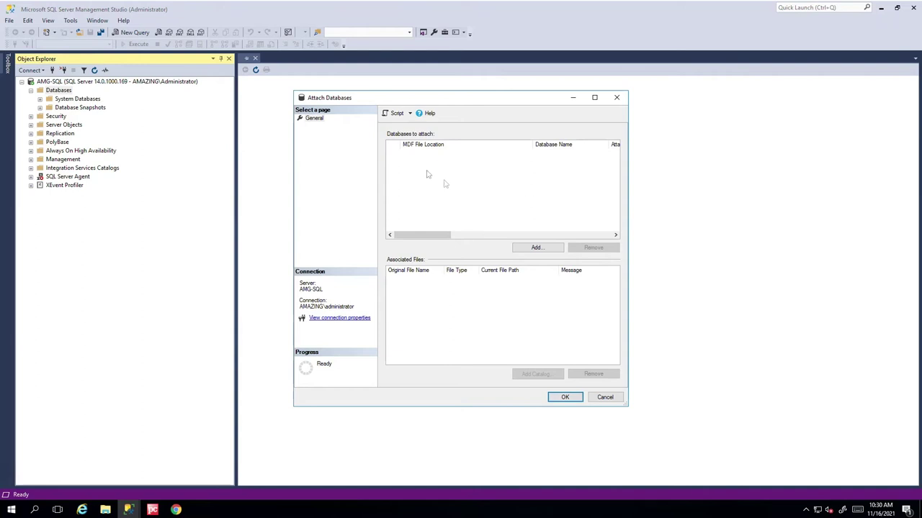
Attach the AdventureWorks2017 database to the server, removing the transaction log entry from its file details
left_click(519, 247)
double_click(470, 174)
left_click(576, 290)
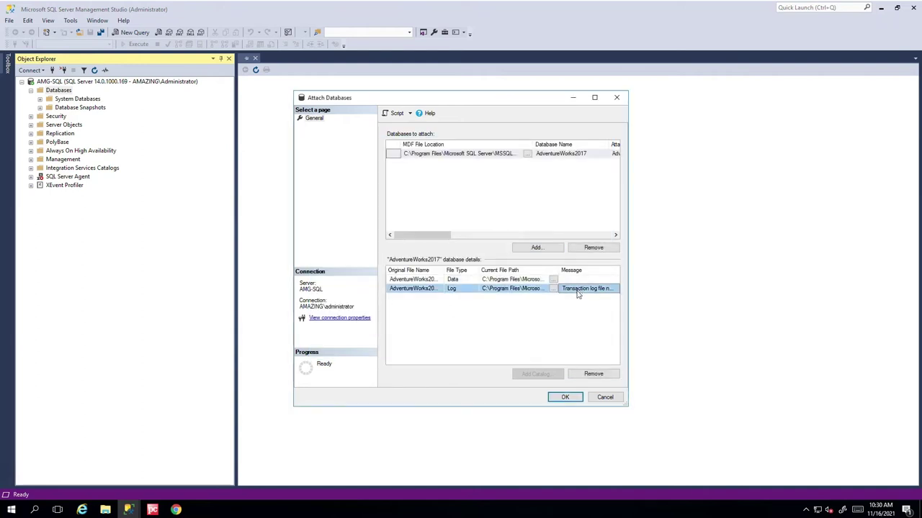
left_click(594, 373)
left_click(562, 397)
List the tables of the attached AdventureWorks2017 database and select the top 1000 rows of HumanResources.Employee
left_click(39, 116)
left_click(49, 134)
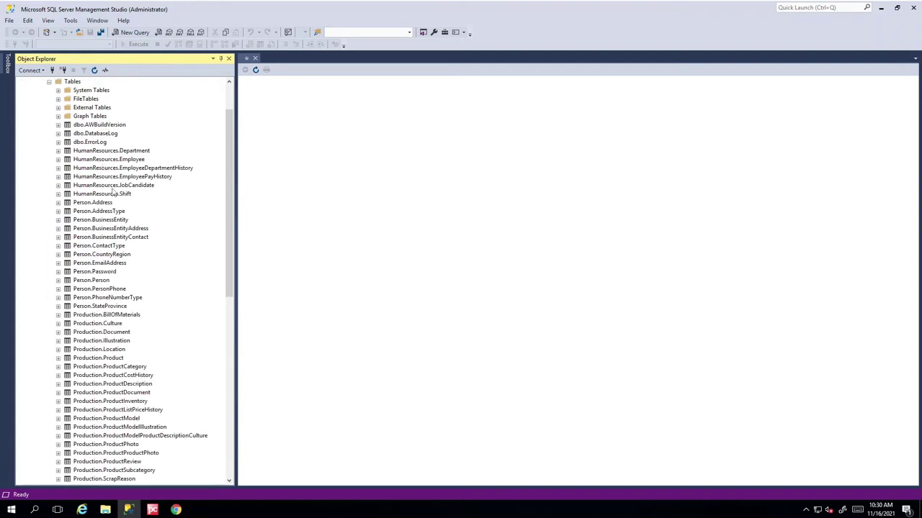
left_click(115, 160)
right_click(120, 161)
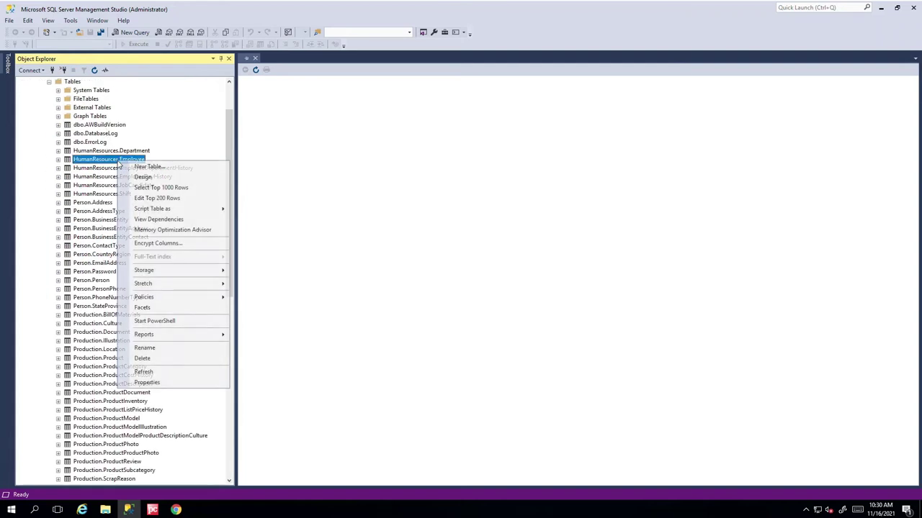
left_click(209, 188)
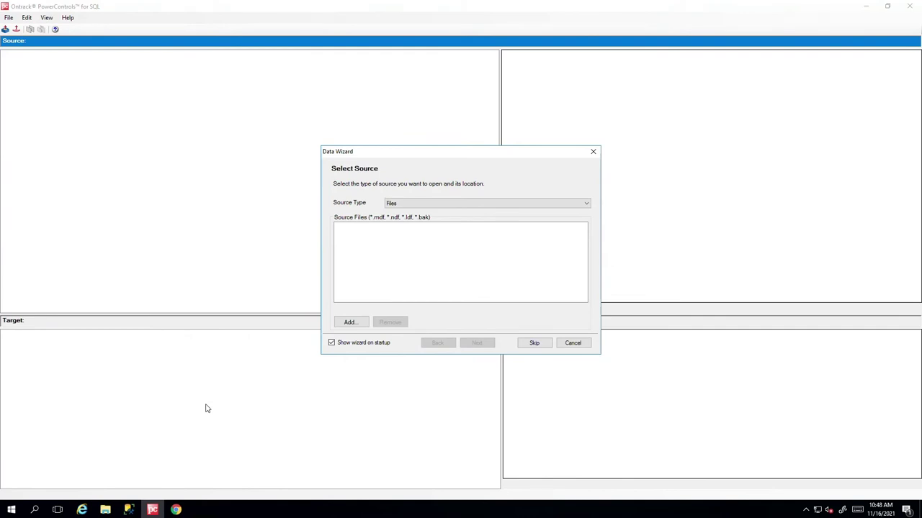
In Ontrack PowerControls for SQL, add AdventureWorks2017 from the \\172.19.1.251\amg-sql-10-15-20-Nov-16-21 share's MSSQL\DATA folder as the source file
left_click(573, 343)
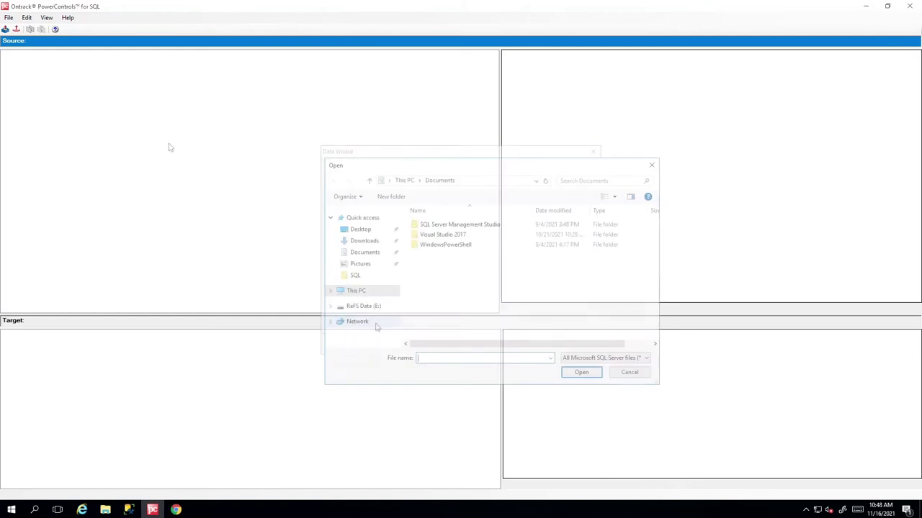
type("C:\\Program Files\\Microsoft SQL Server\\MSSQL14.MSSQLSERVER\\MSSQL\\DATA")
key("Return")
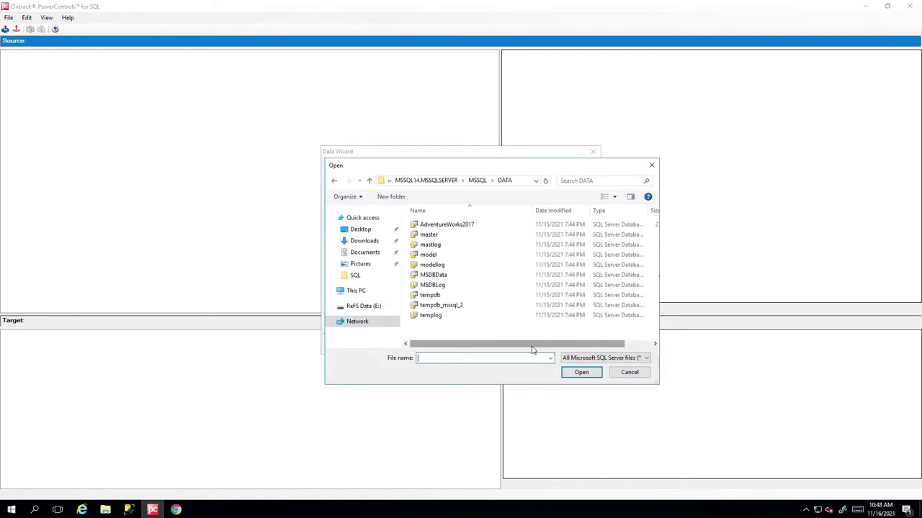
double_click(447, 225)
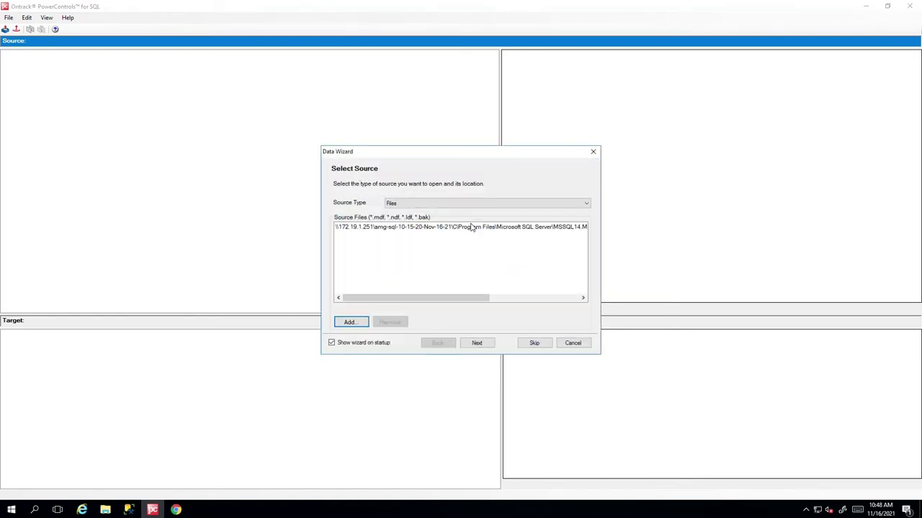
Connect to the single database AdventureWorks2017 on target server AMG-SQL using Windows Authentication, and expand the target's tables
left_click(480, 344)
left_click(445, 279)
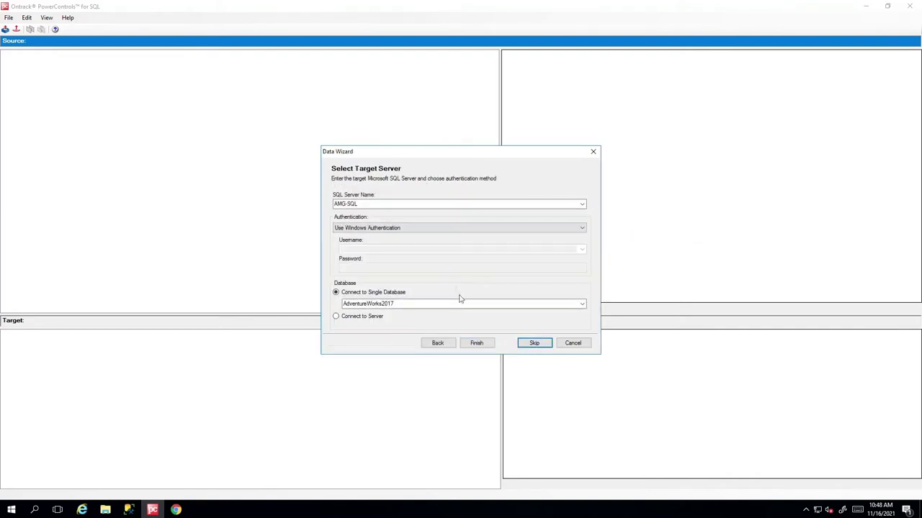
left_click(476, 345)
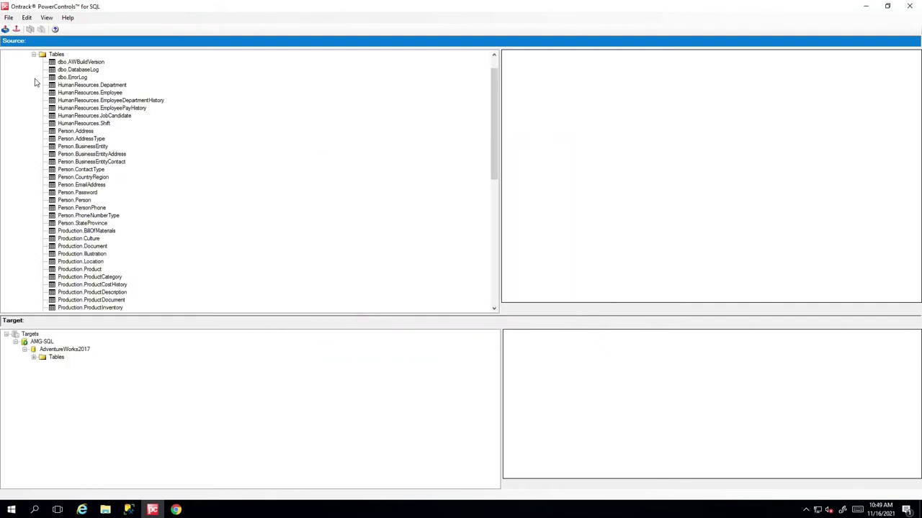
left_click(33, 358)
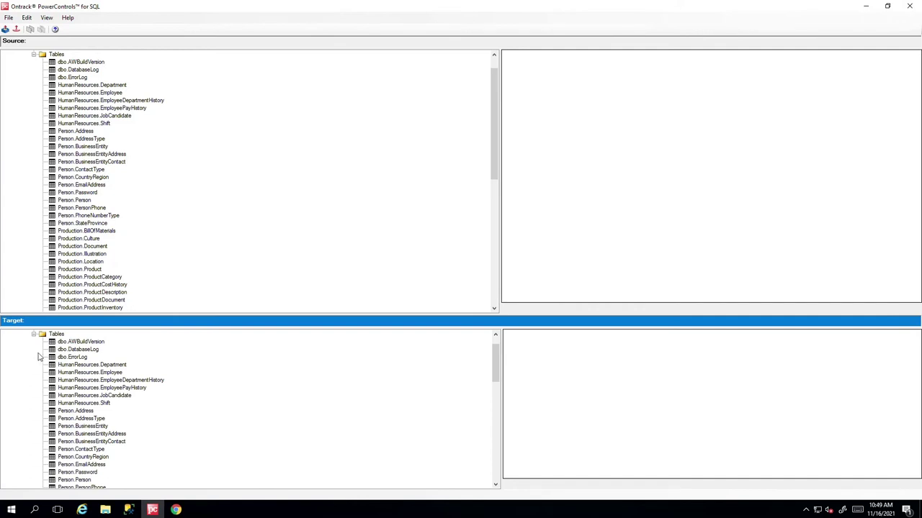
Try to copy the HumanResources.Department table from the source into the target database's Tables folder
left_click(108, 85)
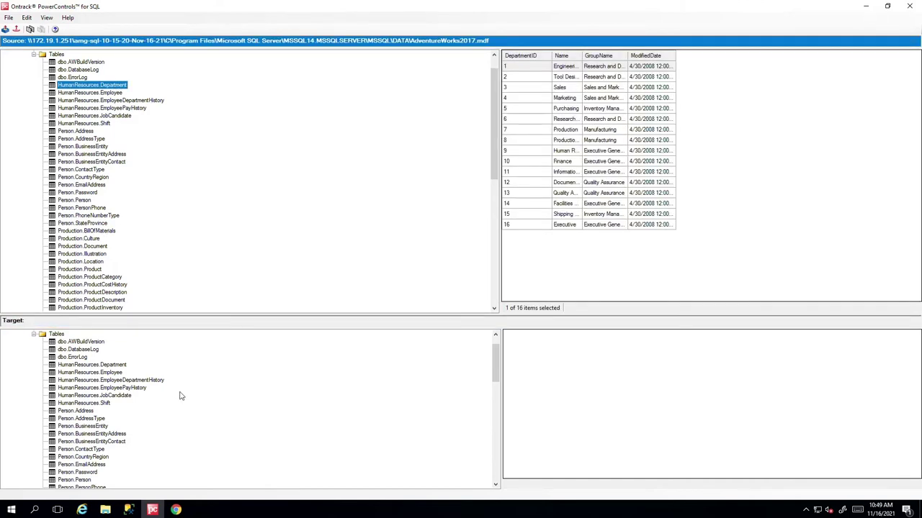
scroll(179, 394, "up", 1)
left_click_drag(52, 90, 53, 359)
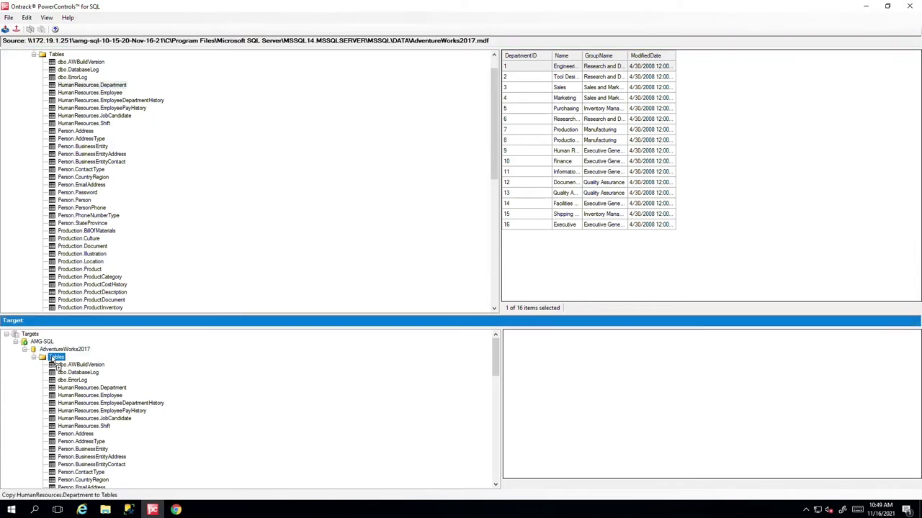
left_click_drag(54, 359, 55, 359)
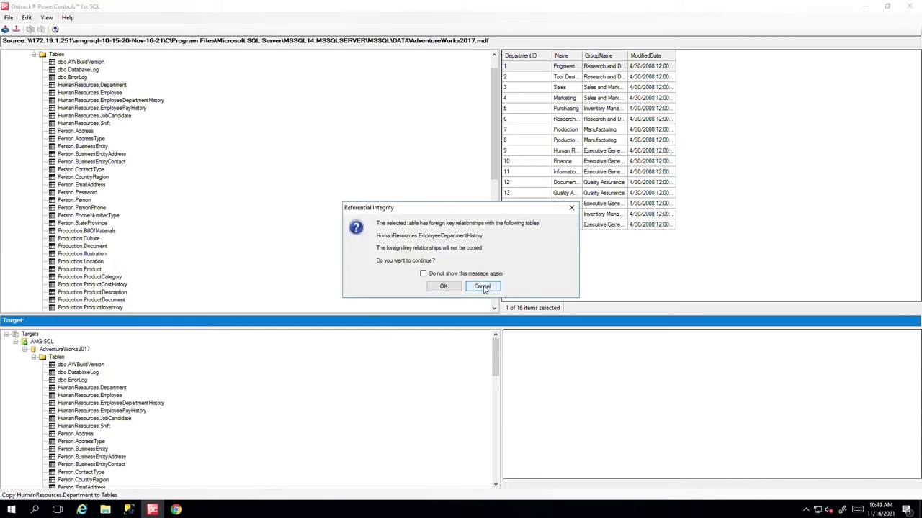
left_click(482, 287)
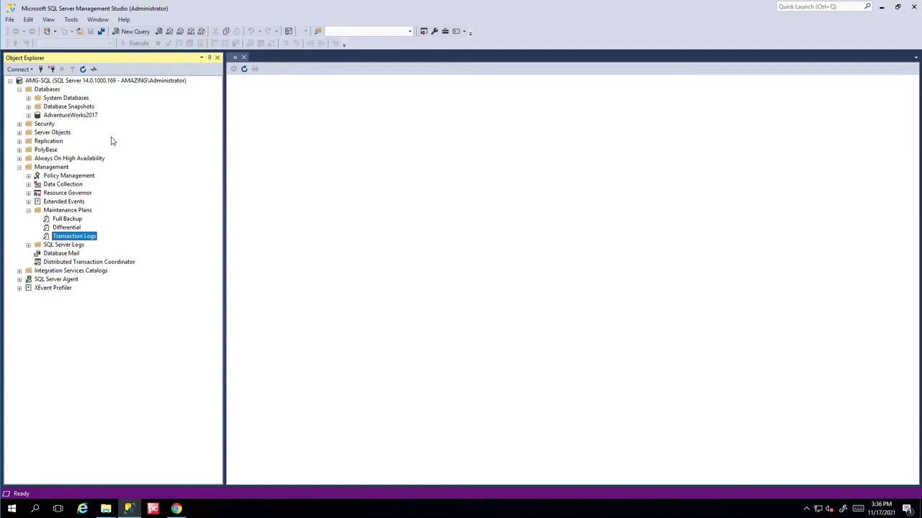
In SQL Server Management Studio, open the AdventureWorks2017 database properties and choose the Full recovery model
left_click(82, 117)
right_click(83, 121)
left_click(165, 270)
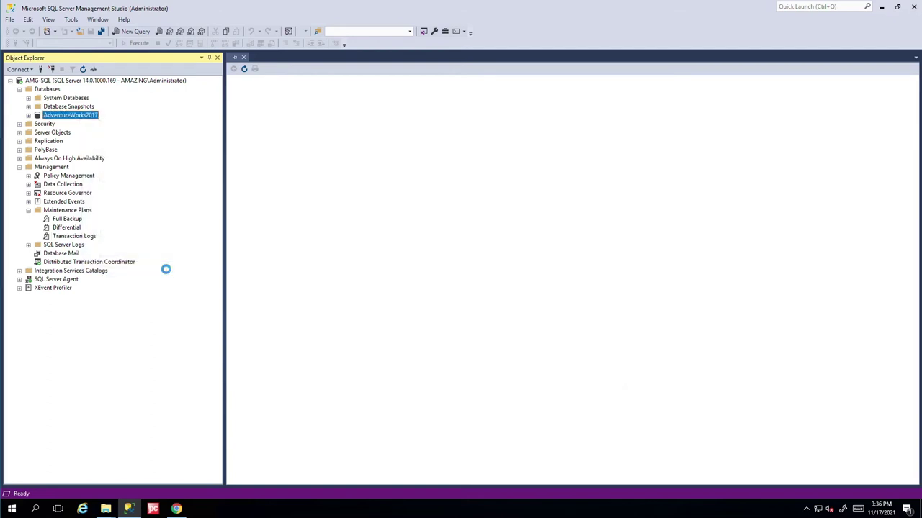
left_click(316, 140)
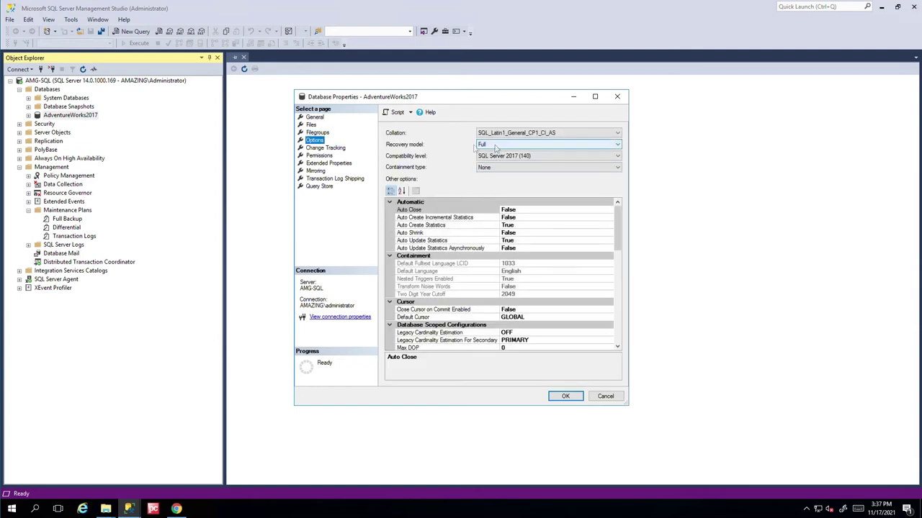
left_click(486, 146)
left_click(486, 151)
Check the storage path of the AdventureWorks2017 log file in the database's file properties
left_click(313, 126)
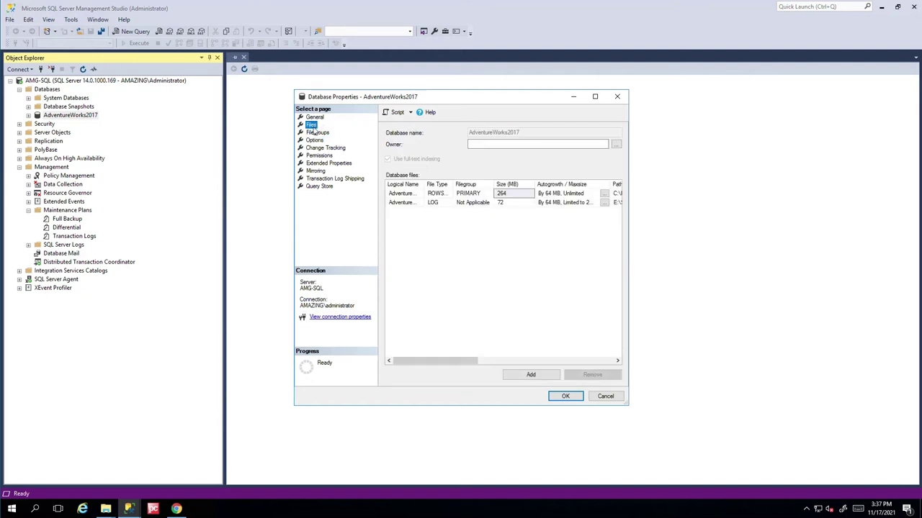
left_click(617, 203)
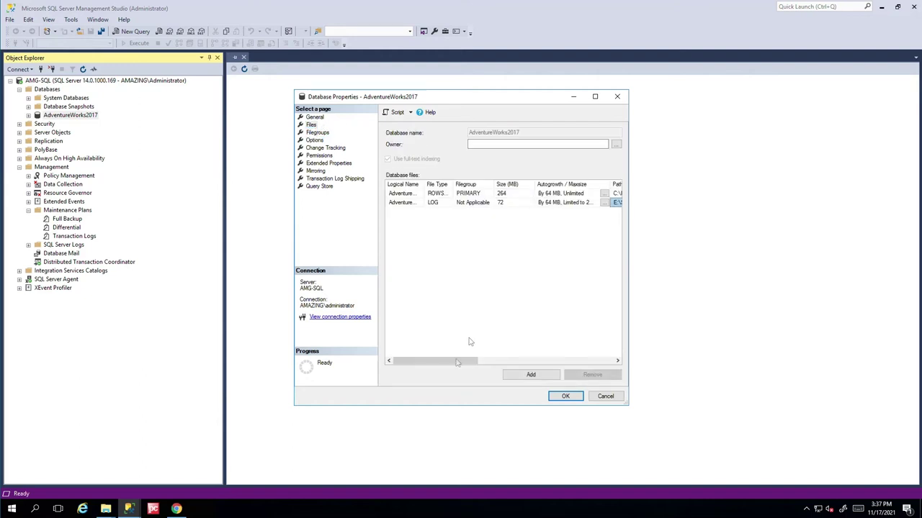
left_click_drag(456, 367, 532, 365)
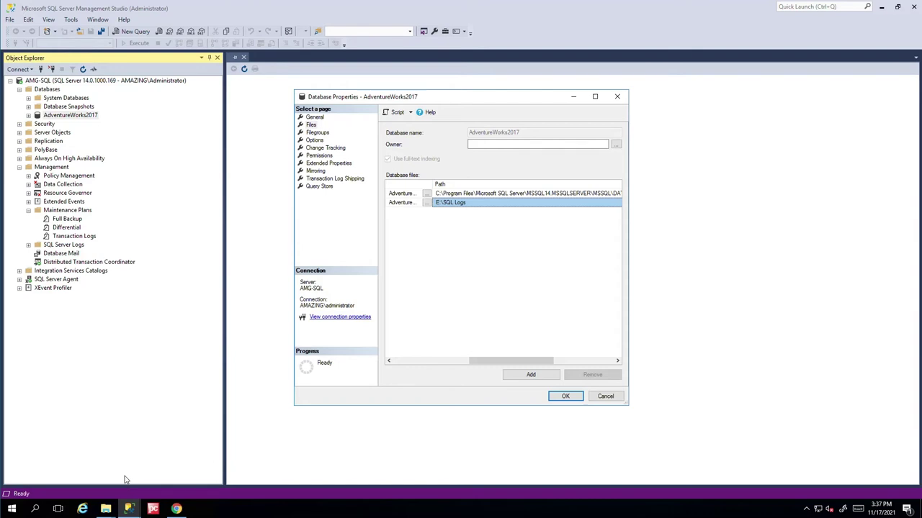
In File Explorer, examine the DATA folder, the SQL Logs folder on ReFS (E:), and the computer's drives
mouse_move(108, 509)
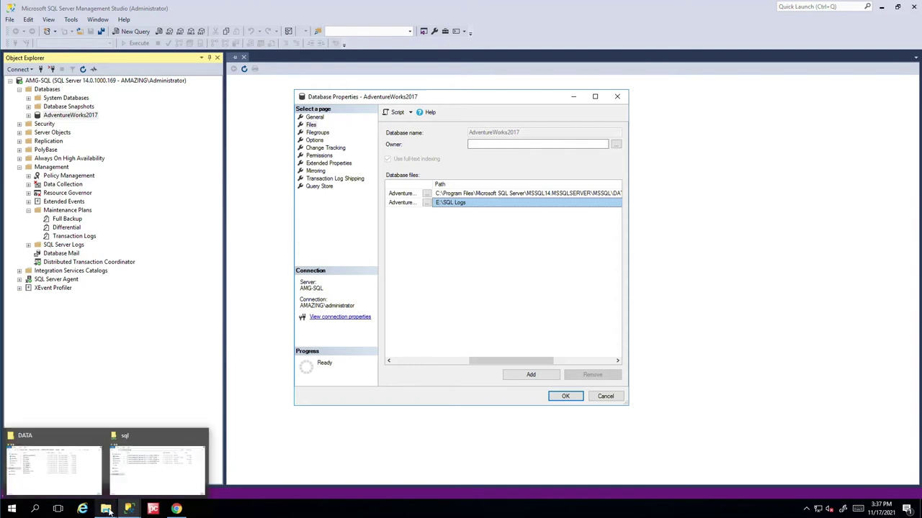
left_click(97, 472)
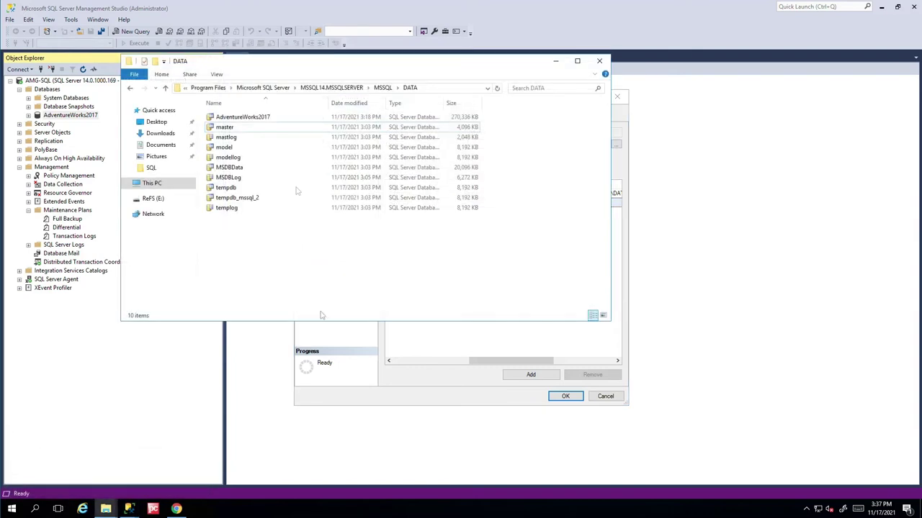
left_click(152, 200)
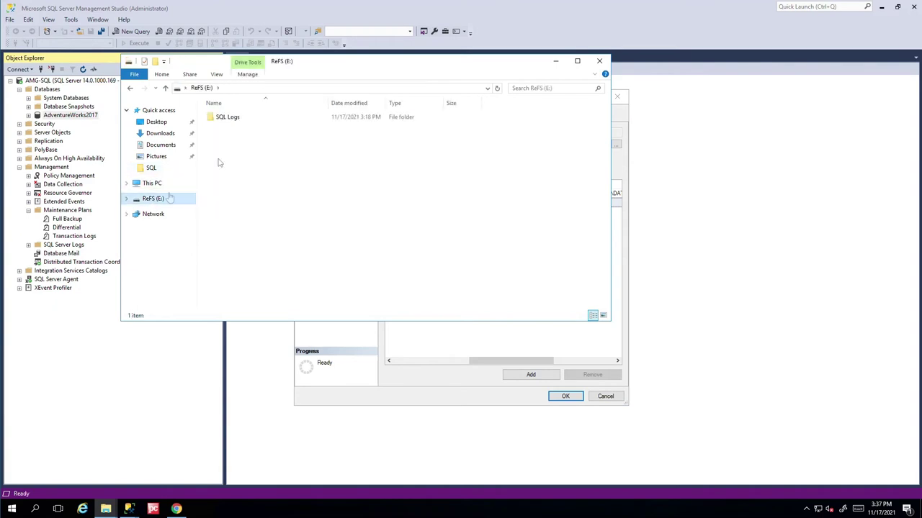
double_click(233, 119)
left_click_drag(282, 153, 212, 112)
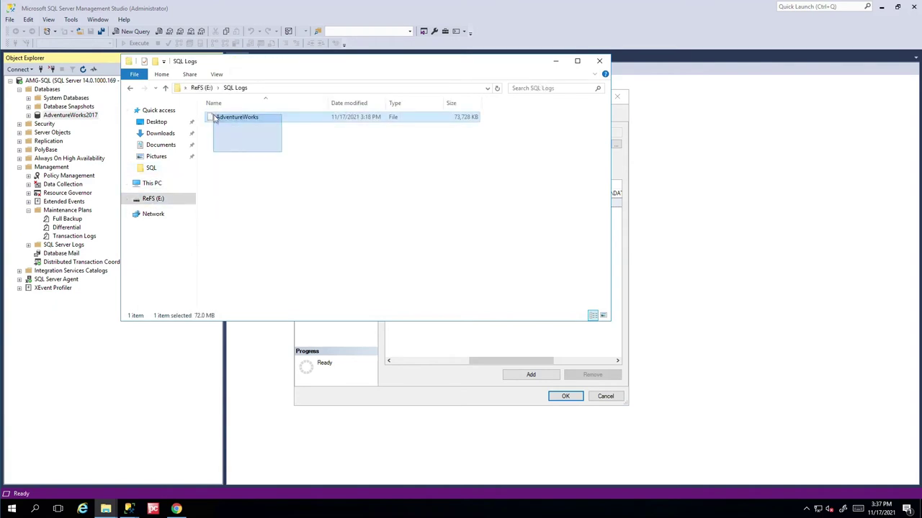
left_click(298, 189)
left_click(155, 182)
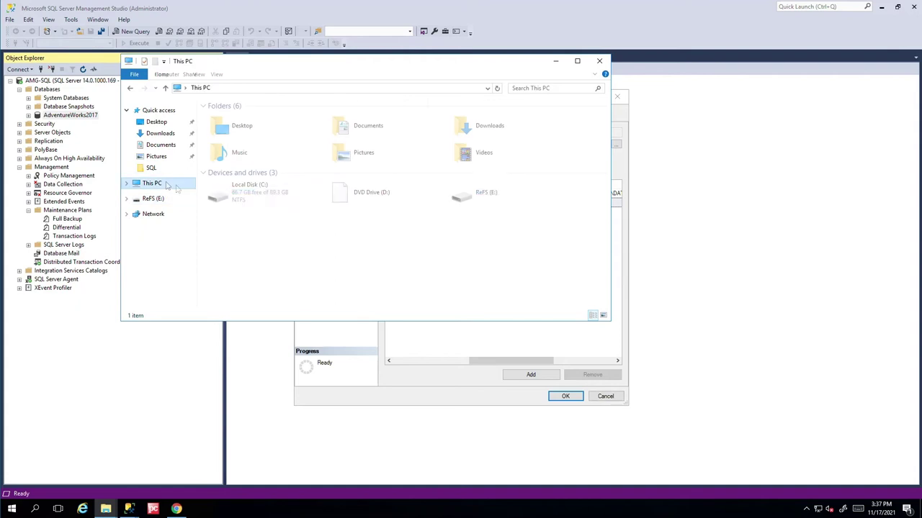
left_click(551, 203)
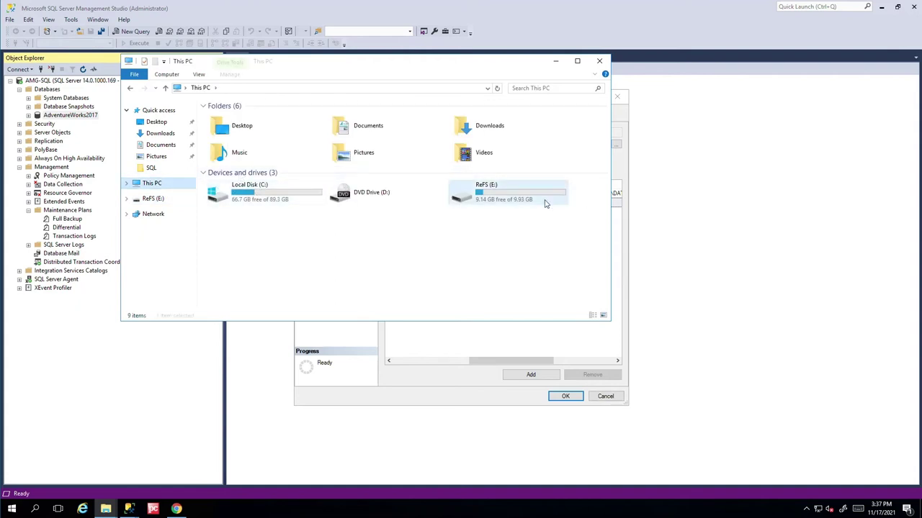
left_click(535, 249)
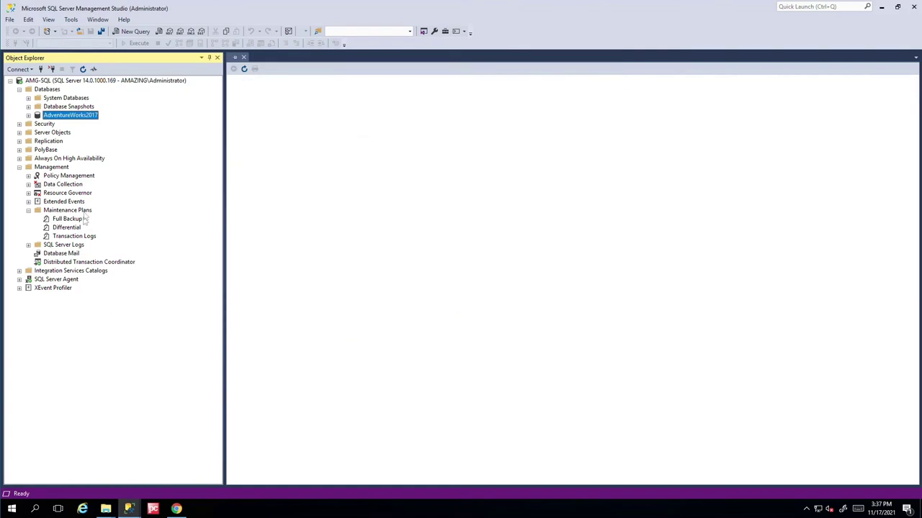
left_click(84, 213)
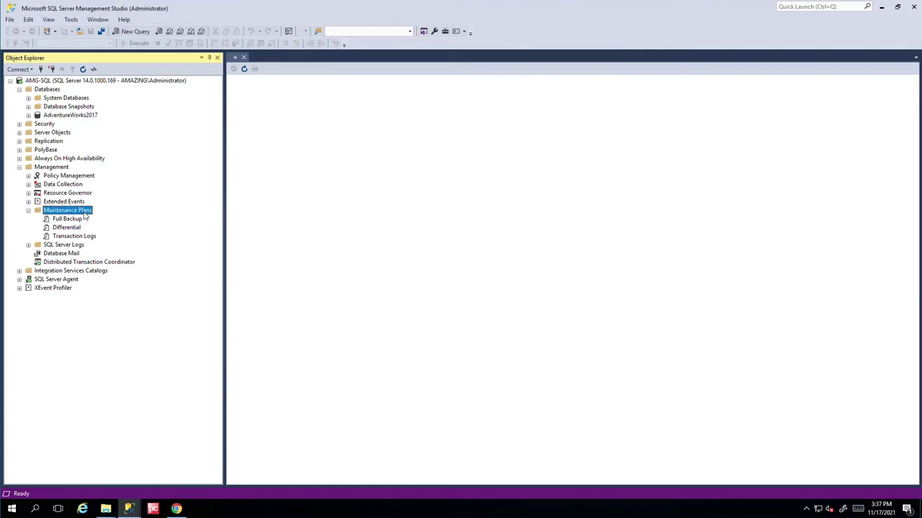
left_click(90, 239)
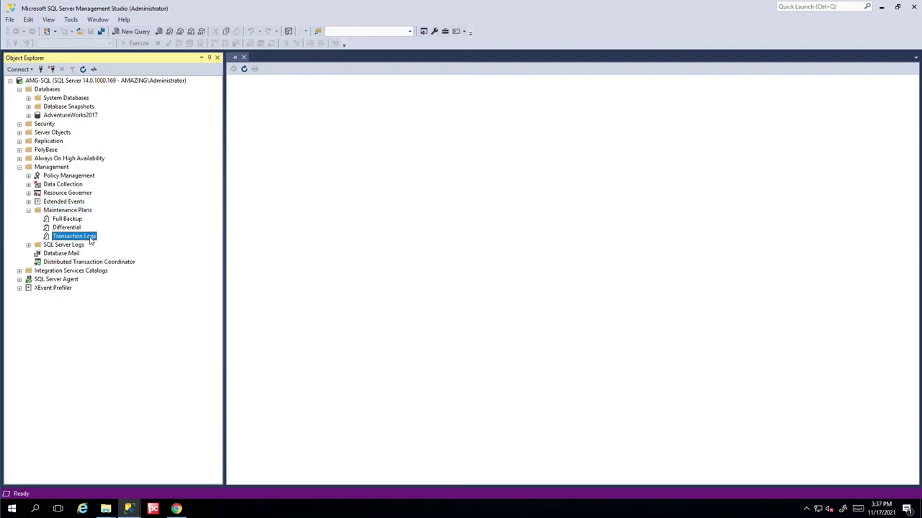
In Chrome, open the Datto Network Attached Storage shares and copy the SQL share's Samba path \\172.19.1.251\sql
left_click(177, 509)
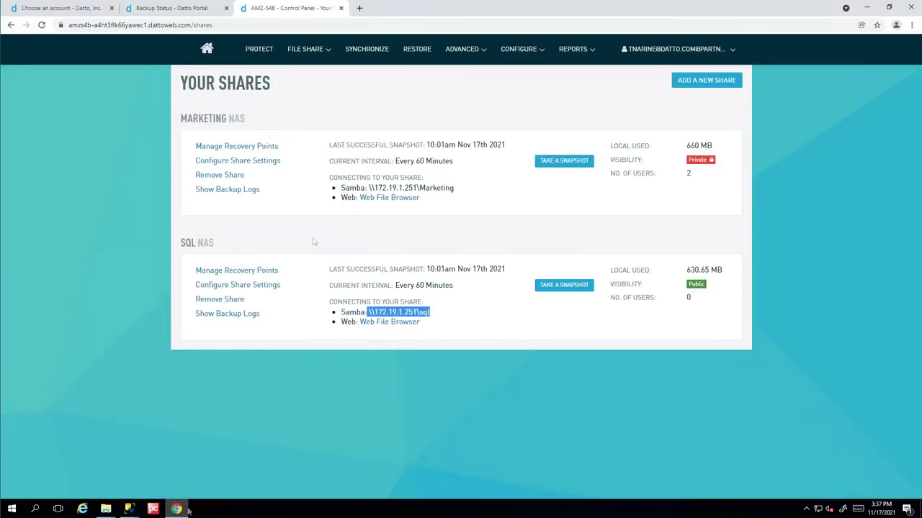
left_click(306, 50)
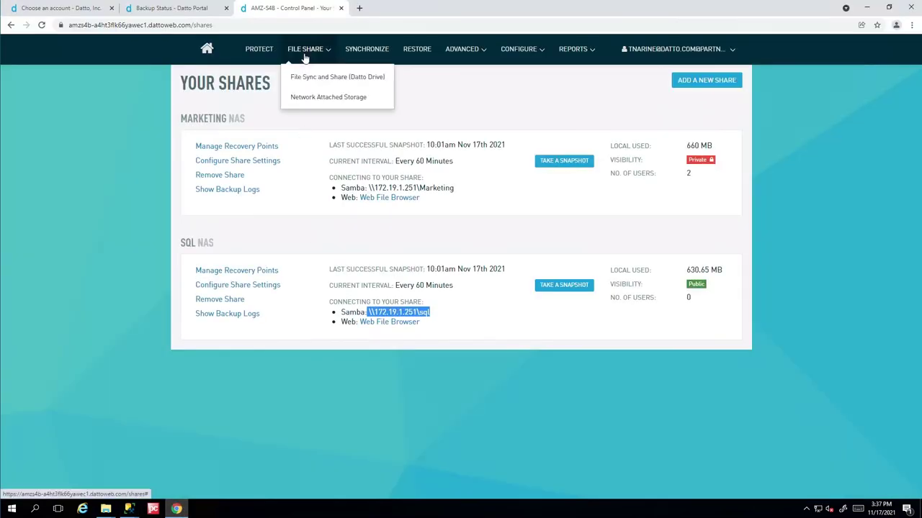
left_click(308, 97)
left_click_drag(240, 249, 181, 245)
left_click_drag(445, 314, 361, 312)
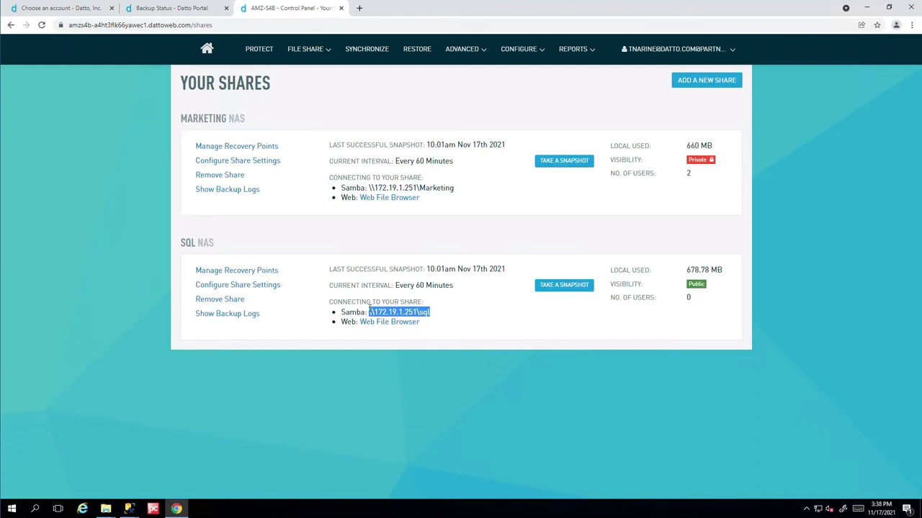
right_click(414, 313)
left_click(427, 321)
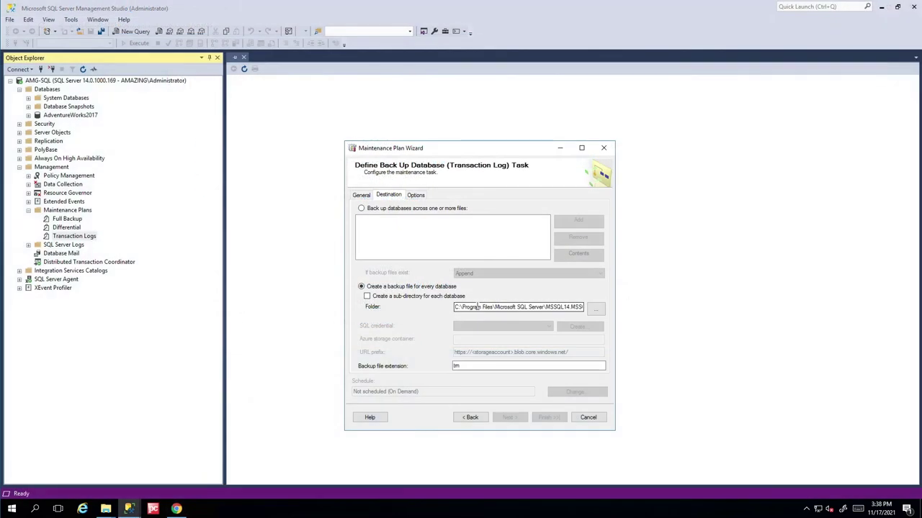
In Management Studio's Maintenance Plan Wizard, set the transaction log backup destination folder to \\172.19.1.251\sql
left_click(476, 307)
key("ctrl+a")
key("ctrl+v")
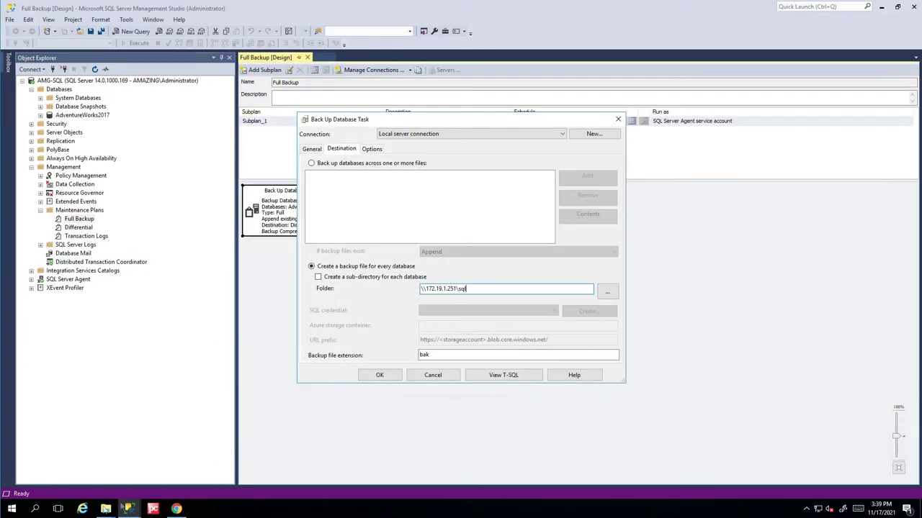
In File Explorer, open the sql network share to examine its AdventureWorks2017 backup files
left_click(106, 509)
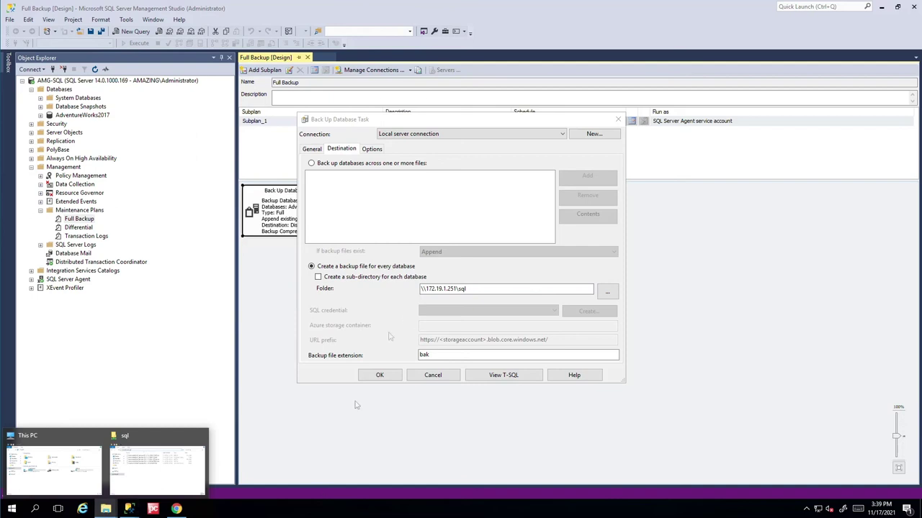
left_click(180, 472)
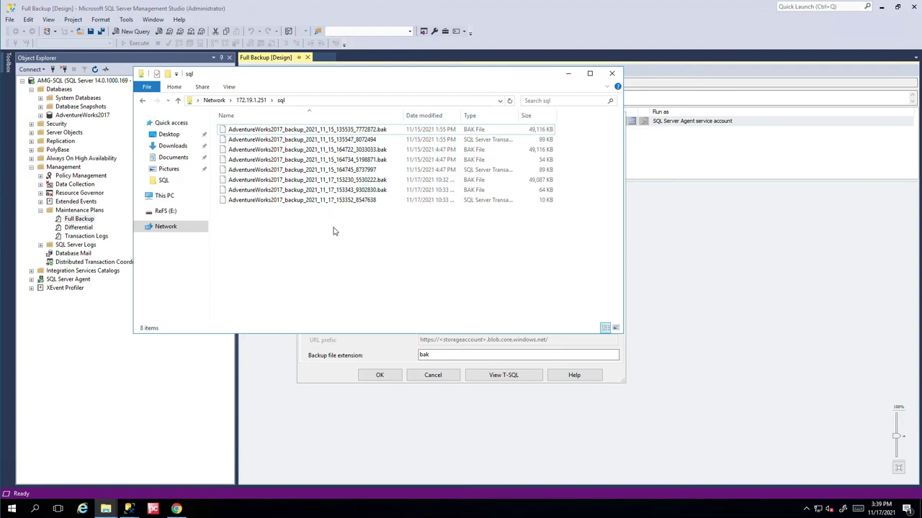
In Management Studio, try the Full Backup task's Compress backup, Perform checksum and backup set expiry options, and discard the changes
left_click(568, 74)
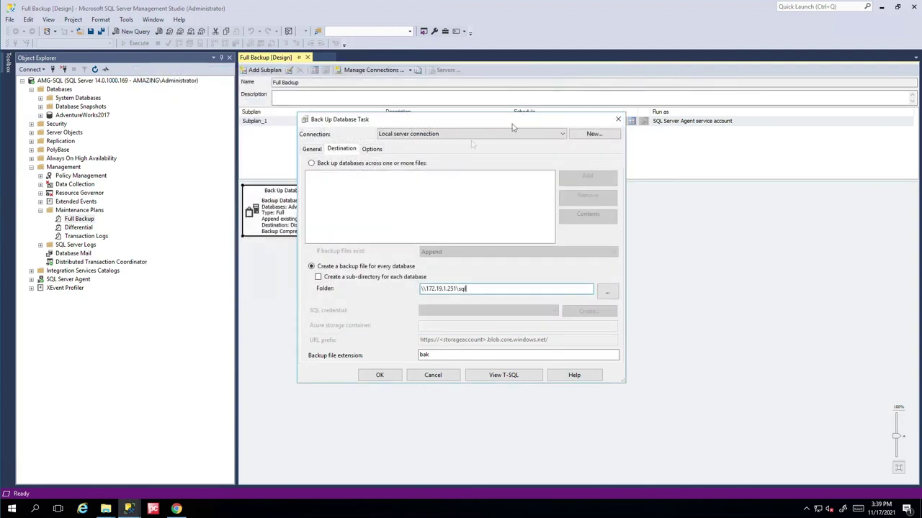
left_click(373, 150)
left_click(496, 166)
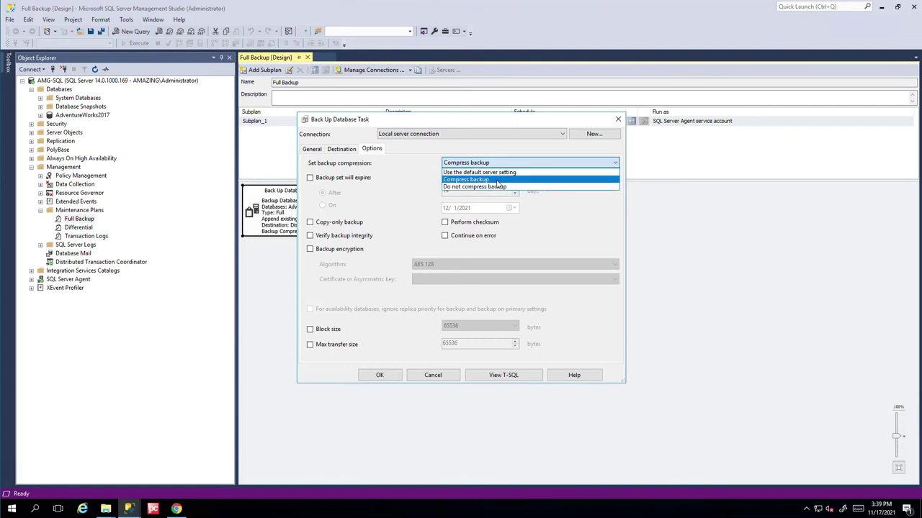
left_click(497, 180)
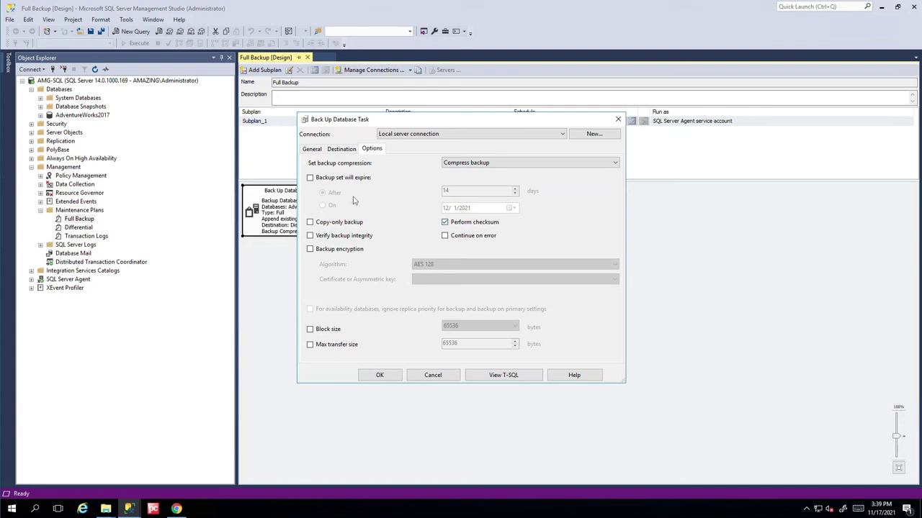
left_click(338, 180)
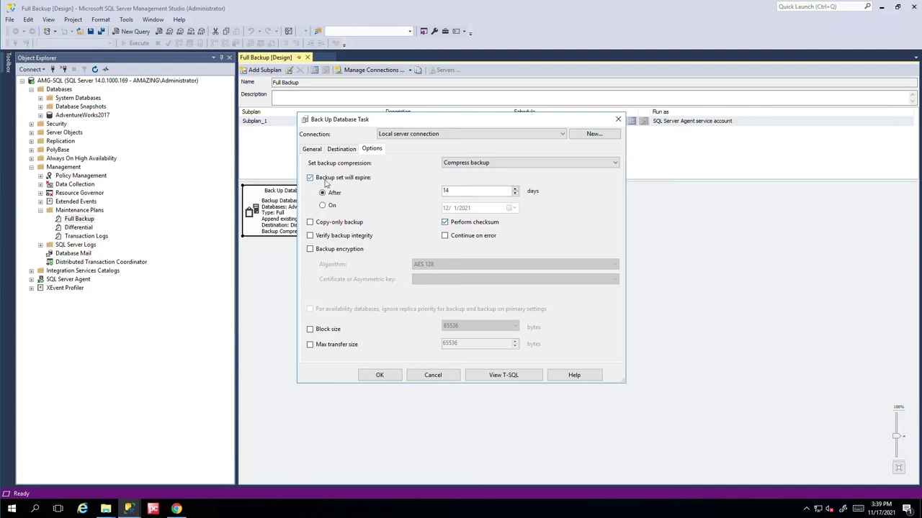
left_click(337, 182)
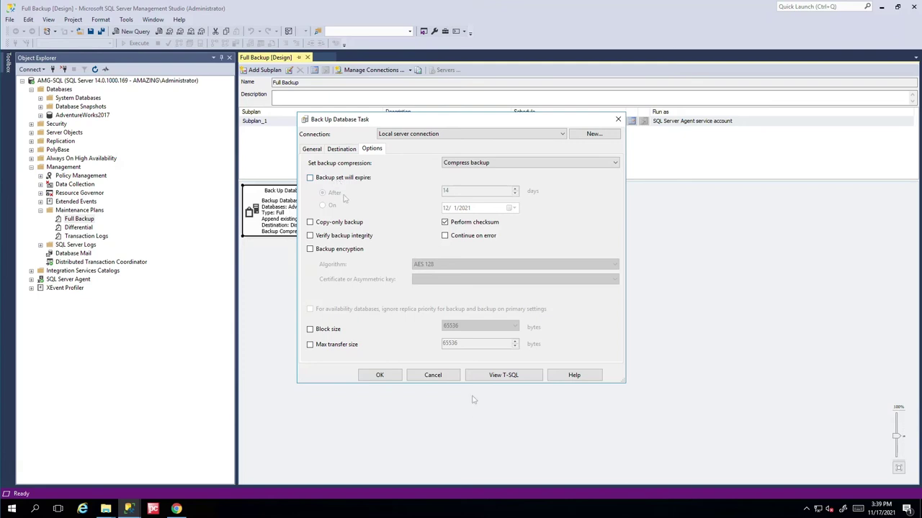
left_click(453, 380)
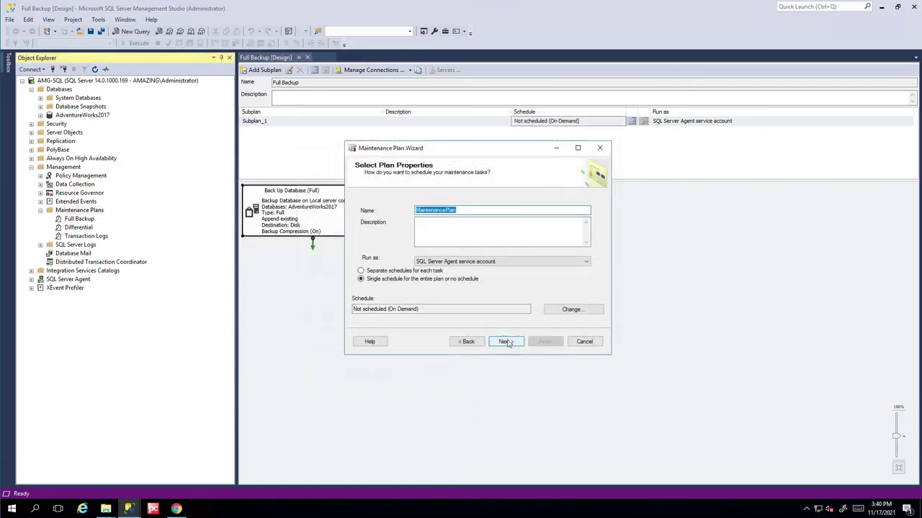
In the Maintenance Plan Wizard, name a plan Clean, include the Maintenance Cleanup Task, and open its file age settings
type("Clean")
left_click(505, 341)
left_click(357, 285)
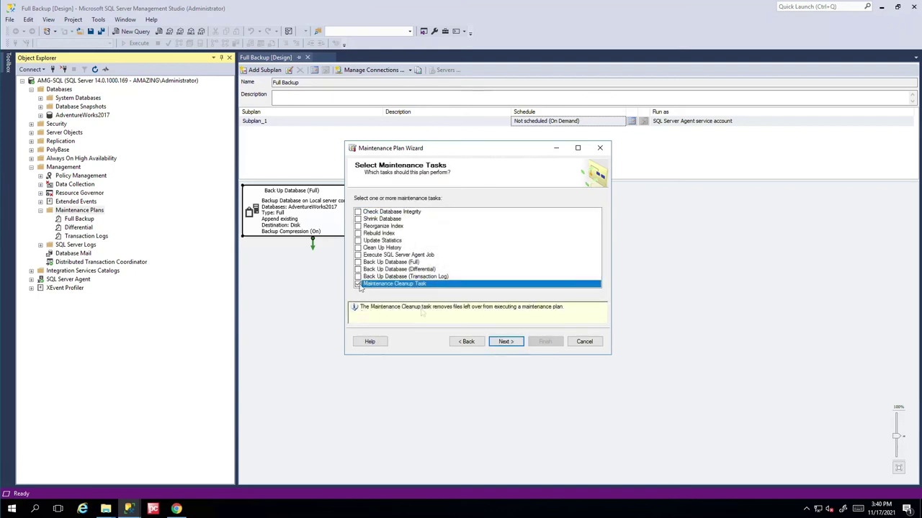
left_click(505, 342)
left_click(505, 341)
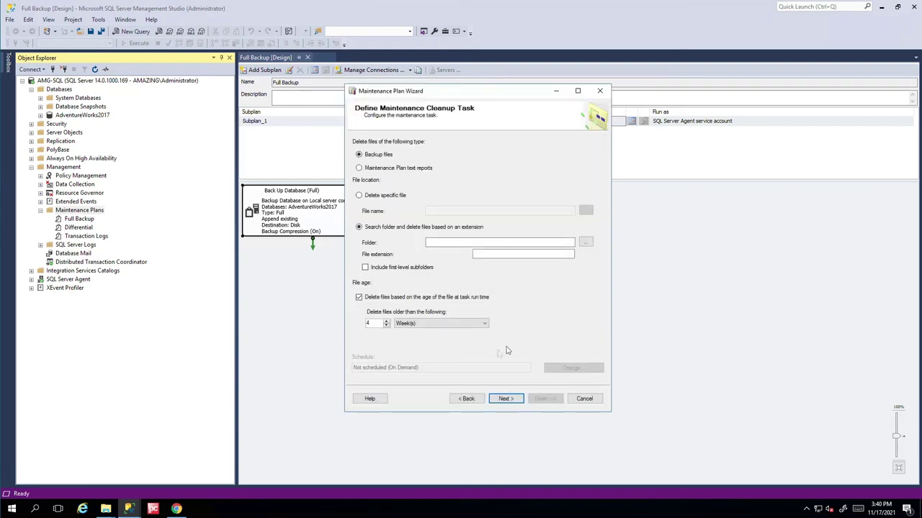
left_click_drag(379, 324, 355, 330)
In Chrome, examine the SQL NAS share's entry on the Datto shares page
left_click(176, 509)
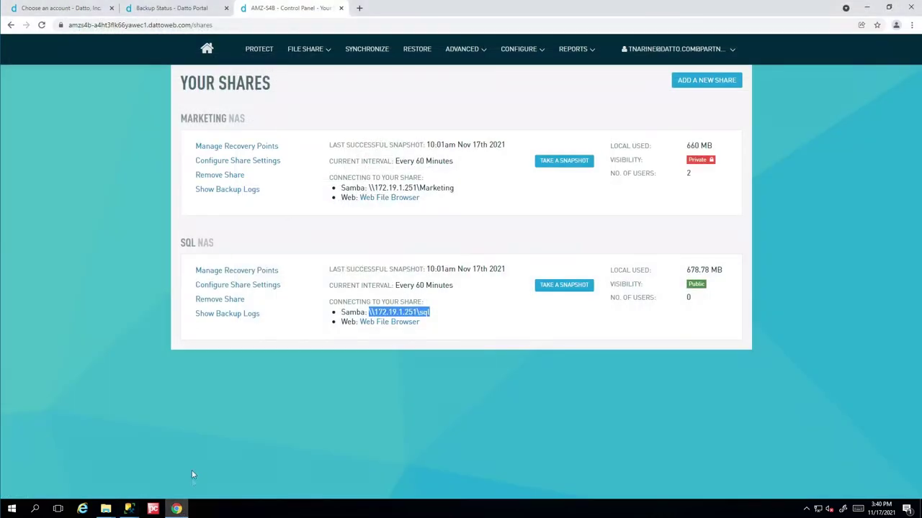
left_click(496, 398)
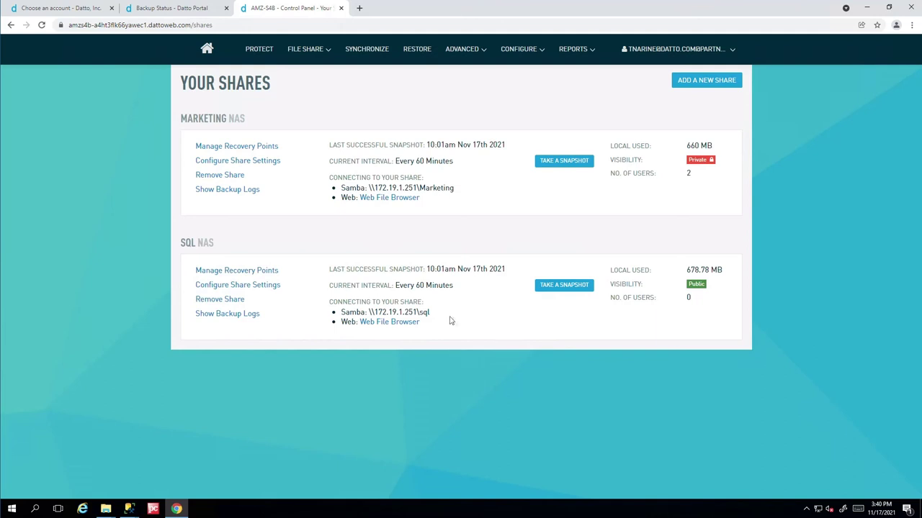
left_click_drag(218, 243, 180, 243)
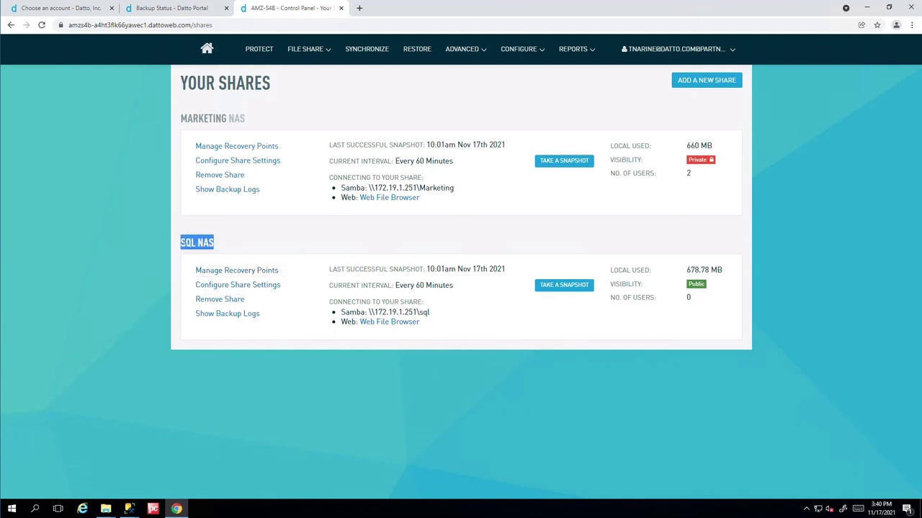
On the Datto restore page, choose File Restore for the sql share and examine its available recovery points
left_click(415, 50)
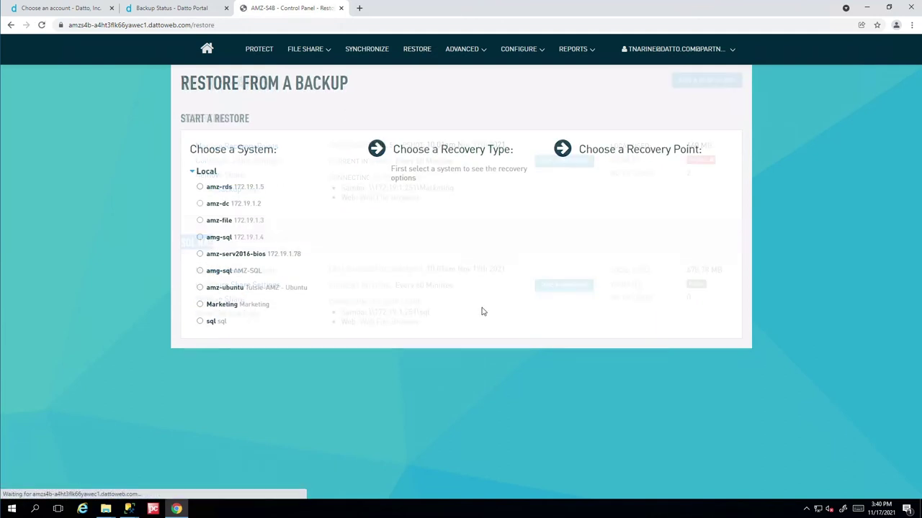
left_click(219, 324)
left_click(394, 168)
left_click(684, 171)
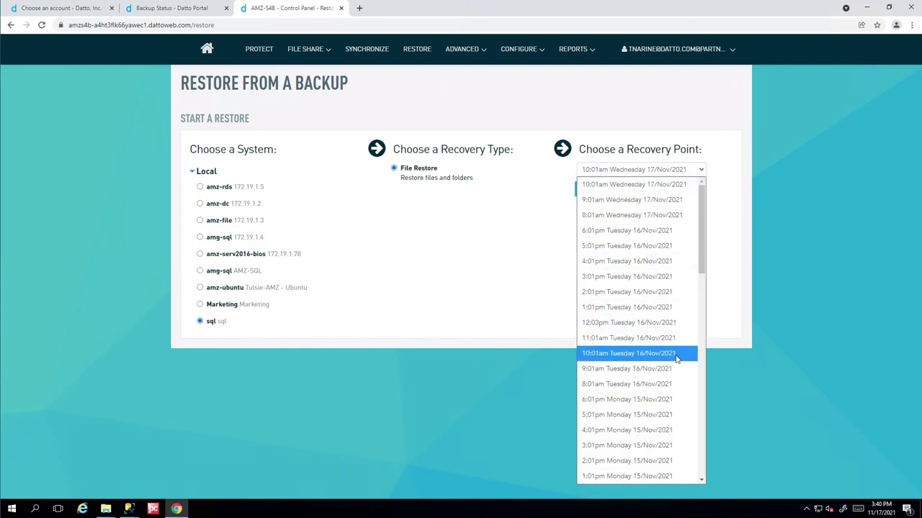
scroll(679, 356, "down", 8)
scroll(679, 357, "up", 5)
scroll(677, 359, "up", 2)
left_click(319, 401)
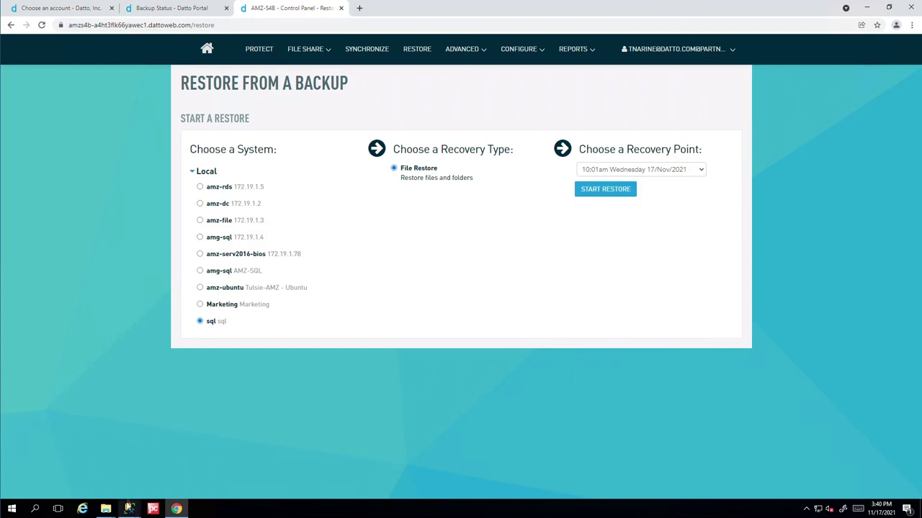
In Management Studio, go through the Full Backup, Differential and Transaction Logs maintenance plans
mouse_move(130, 509)
left_click(60, 478)
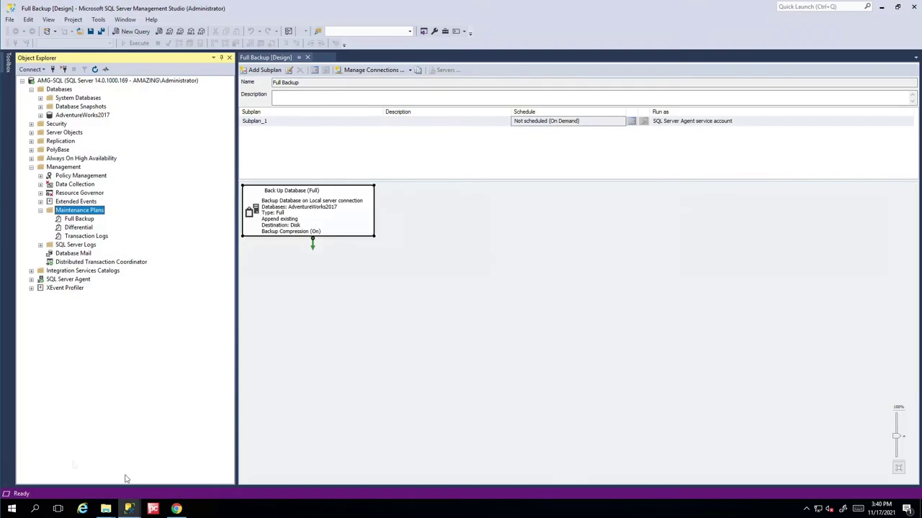
left_click(83, 219)
left_click(79, 228)
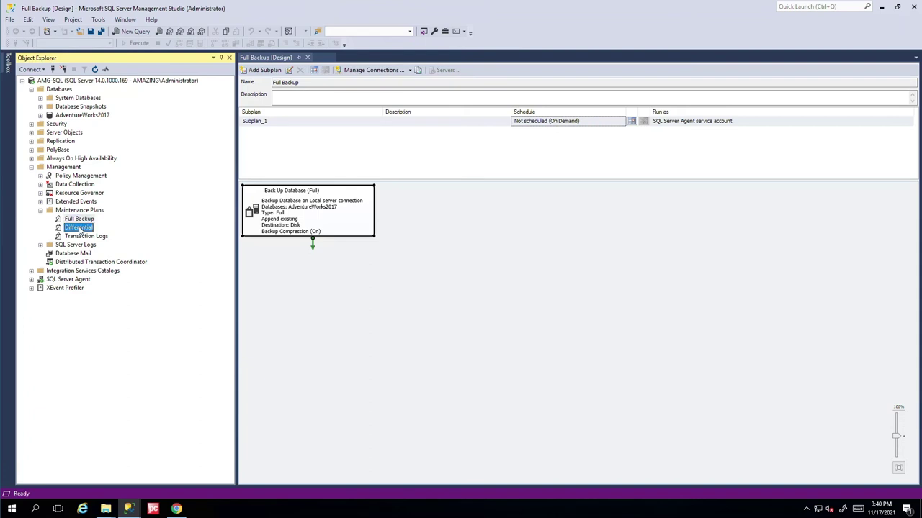
left_click(85, 221)
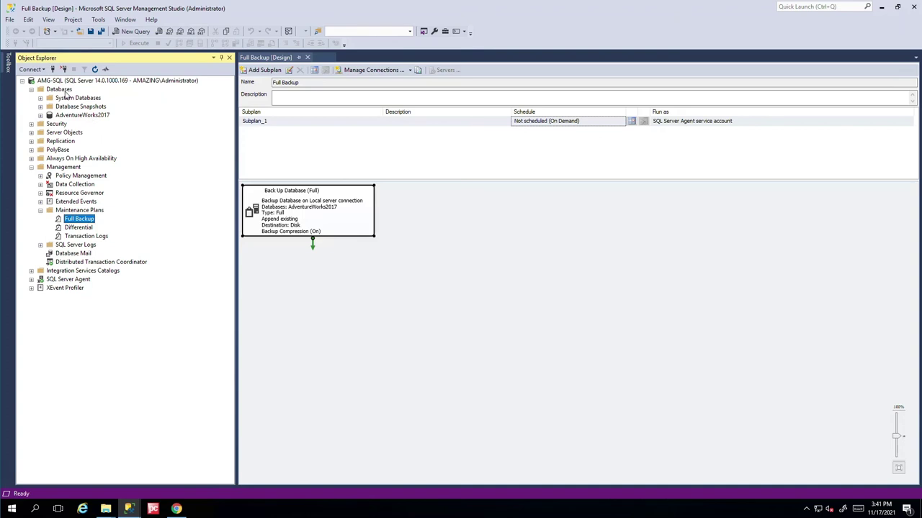
left_click(85, 229)
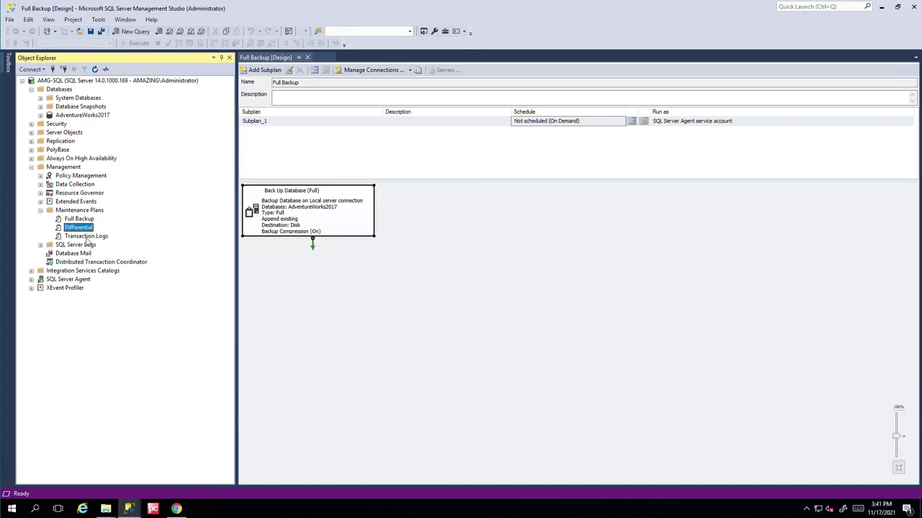
left_click(88, 237)
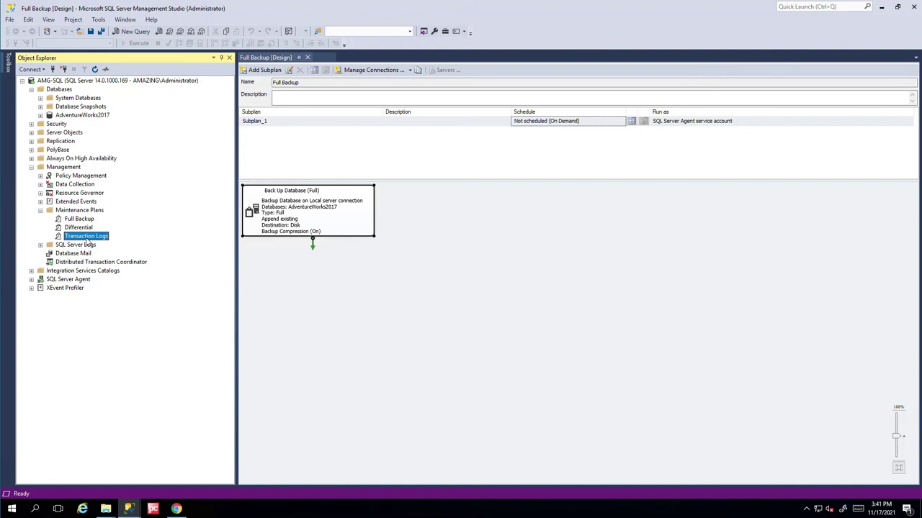
Open a database restore with AdventureWorks2017 as the source and examine its full, differential and transaction log backup sets and restore timeline option
right_click(63, 90)
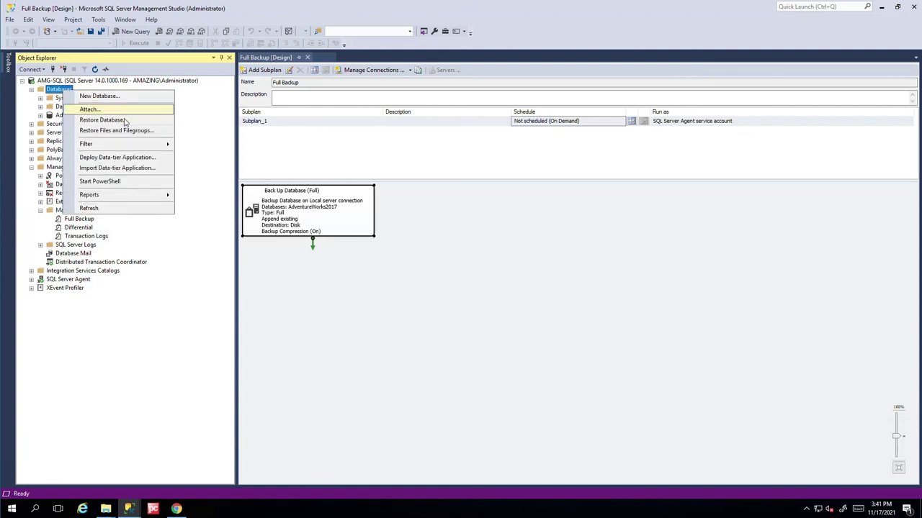
left_click(101, 120)
left_click(450, 134)
left_click(447, 142)
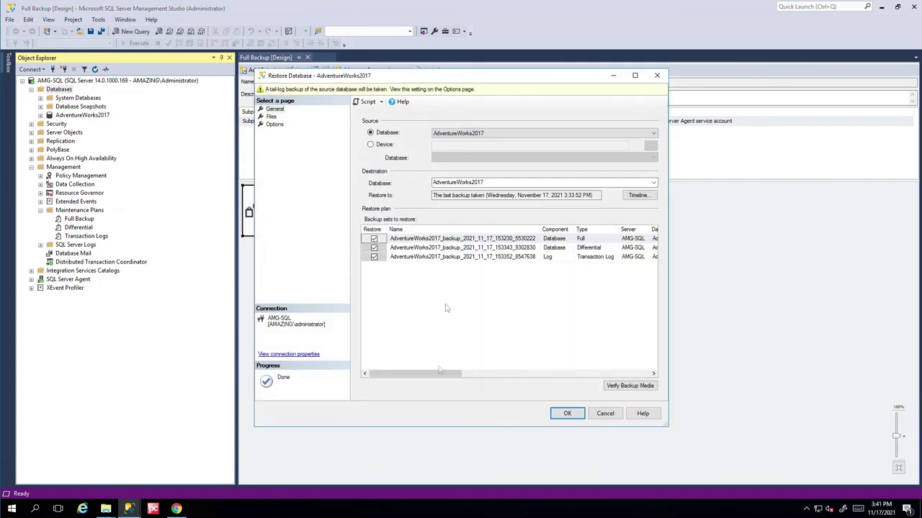
left_click(445, 248)
left_click(447, 257)
left_click(450, 240)
left_click(450, 248)
left_click(450, 257)
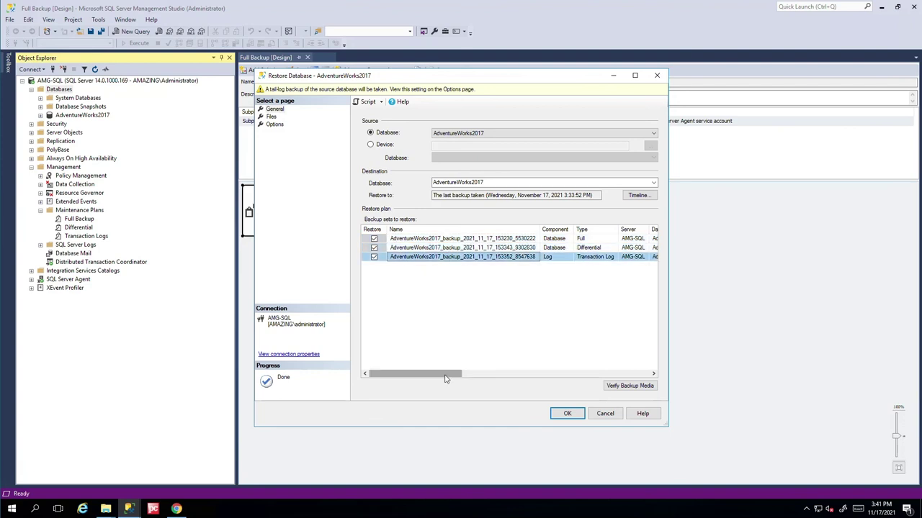
left_click(634, 196)
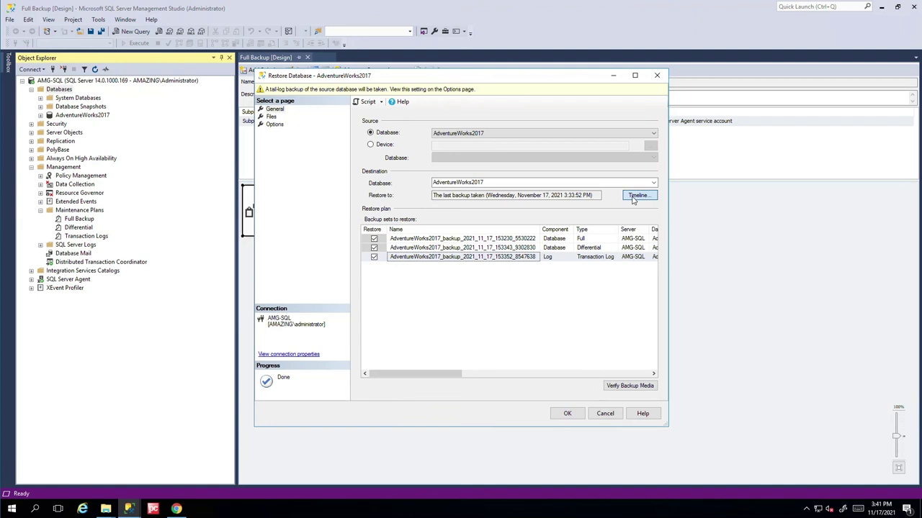
Switch the restore source to Device, browse \\172.19.1.251\sql for backup files, and cancel the restore
left_click(385, 145)
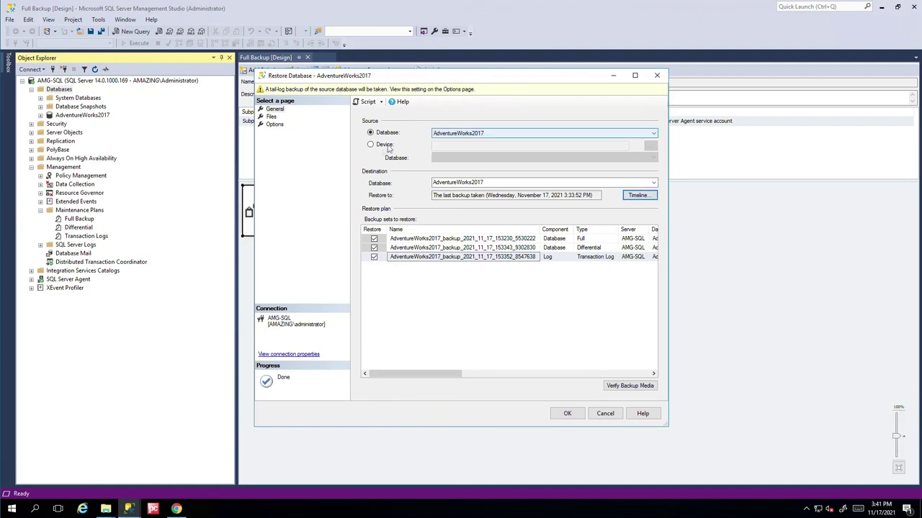
left_click(650, 147)
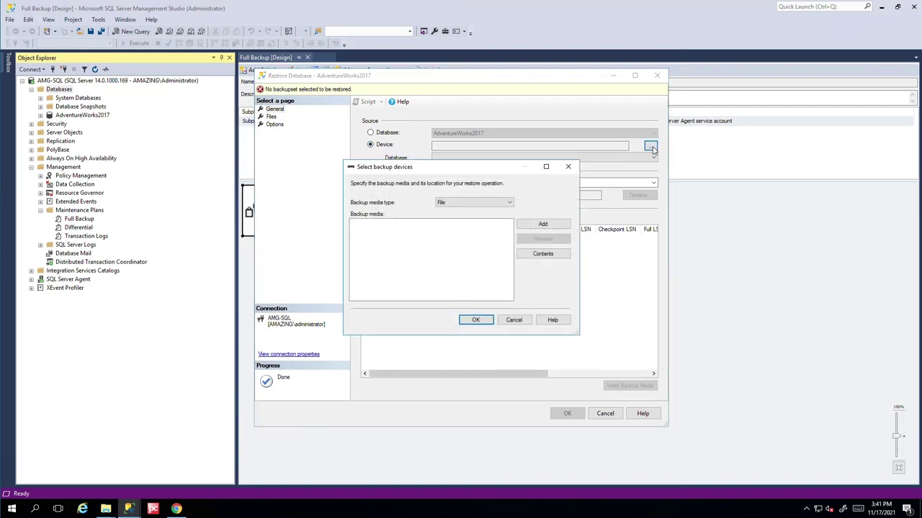
left_click(526, 225)
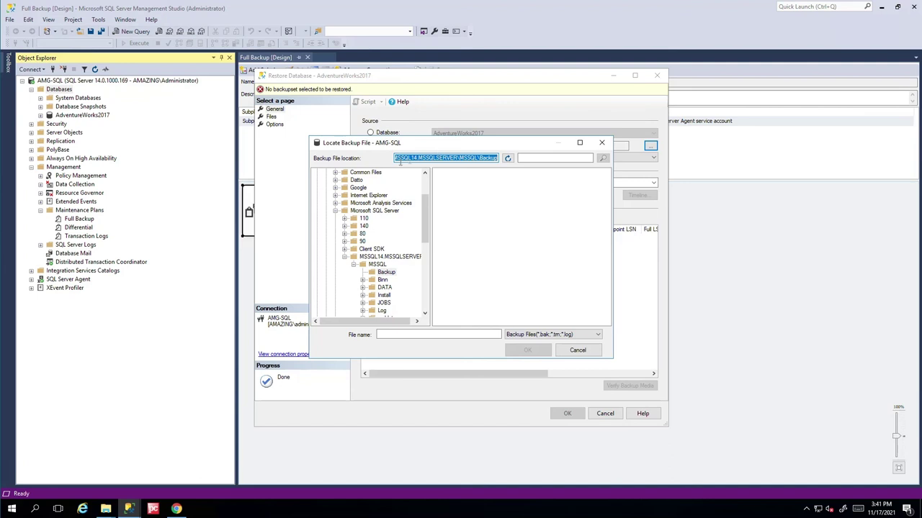
type("\\\\172.19.17.251\\sql")
key("Return")
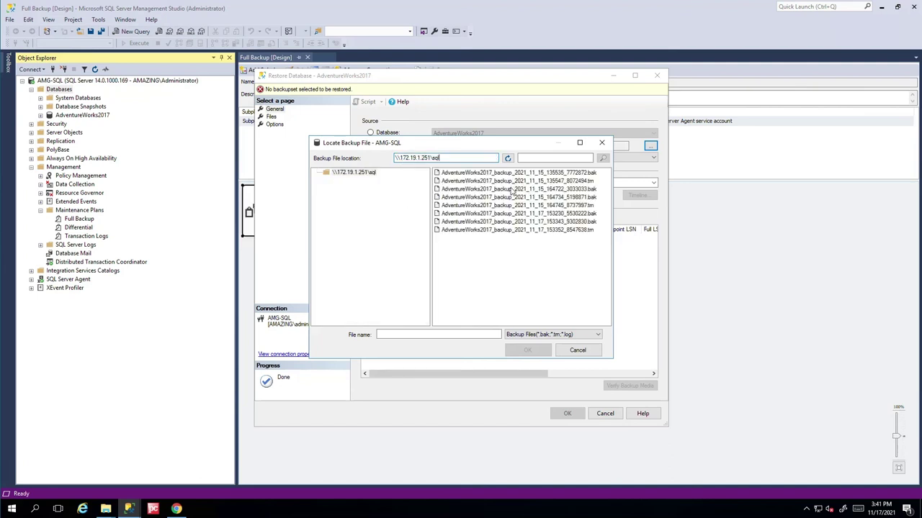
left_click(577, 351)
left_click(524, 324)
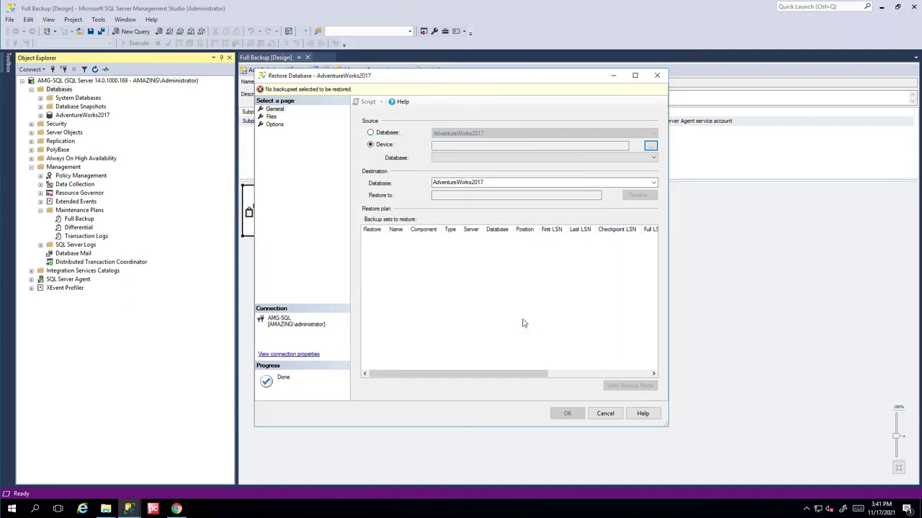
left_click(604, 415)
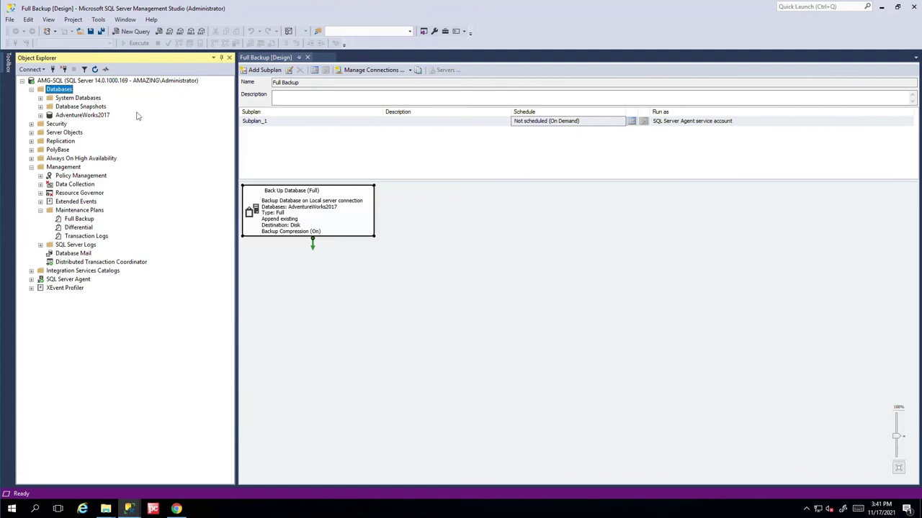
Start a new database restore using AdventureWorks2017 as the source database
right_click(69, 91)
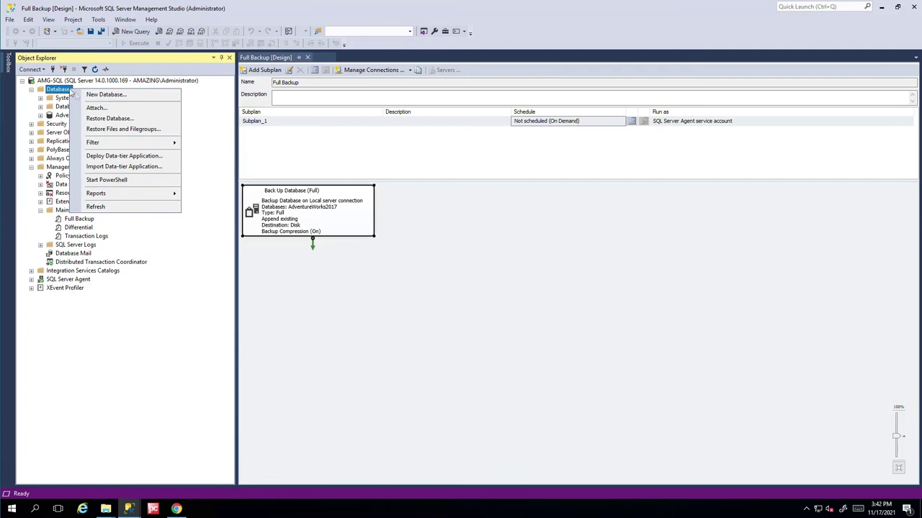
left_click(111, 119)
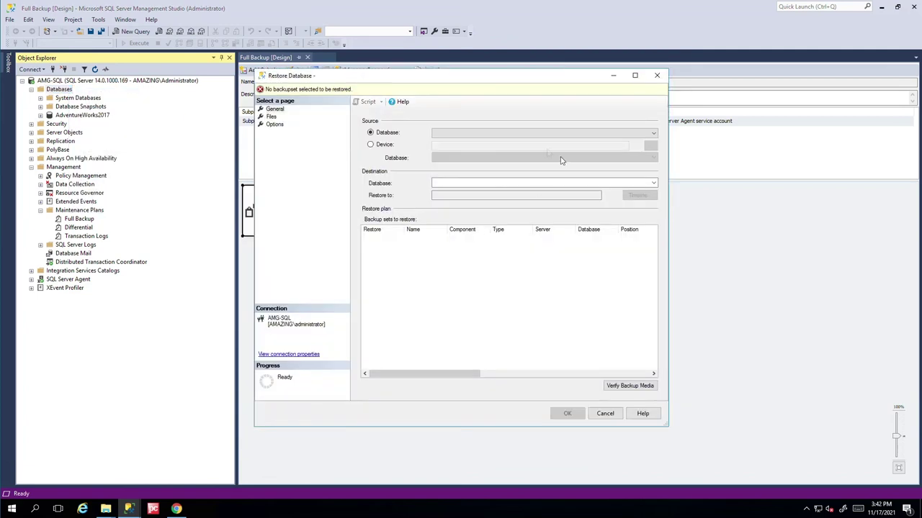
left_click(537, 135)
left_click(528, 146)
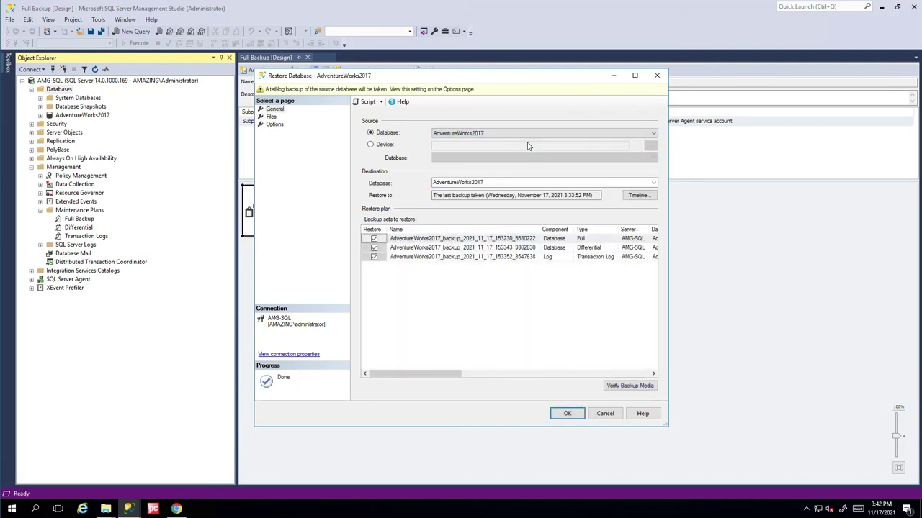